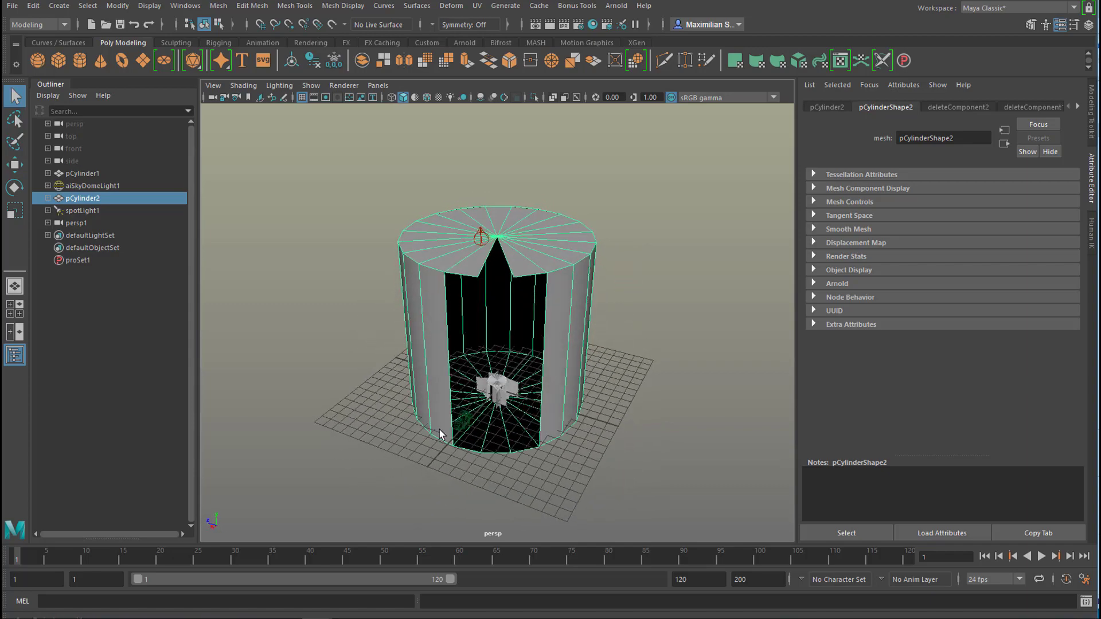
- Examine the cut-open cylinder, the model inside it and the persp1 camera from several angles
alt+right_drag(440, 429, 814, 421)
alt+middle_drag(607, 417, 640, 300)
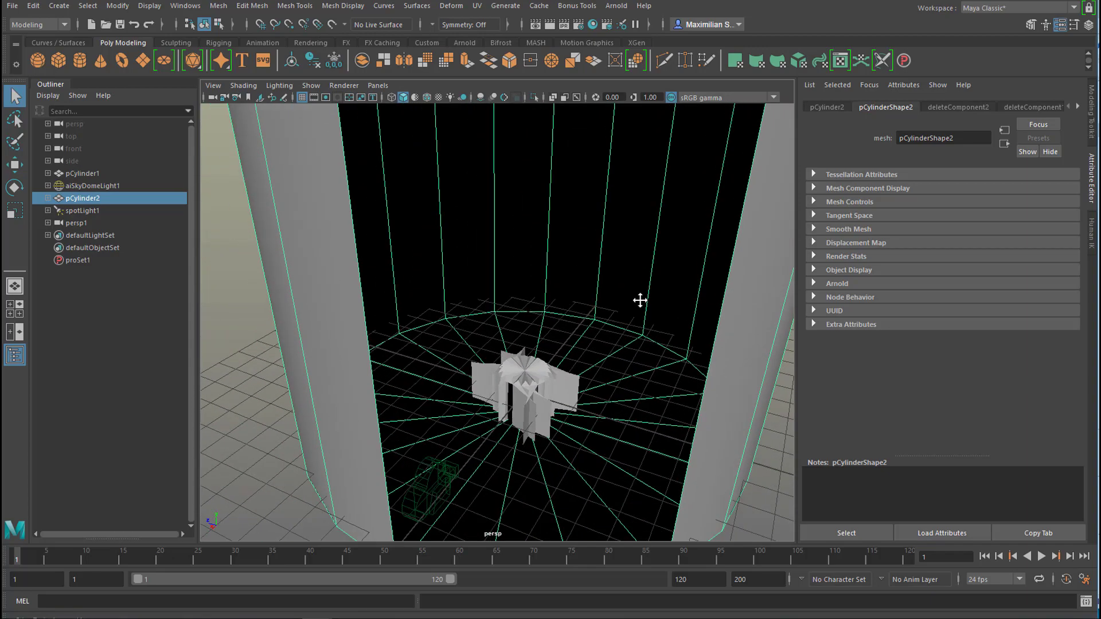
alt+drag(577, 496, 586, 477)
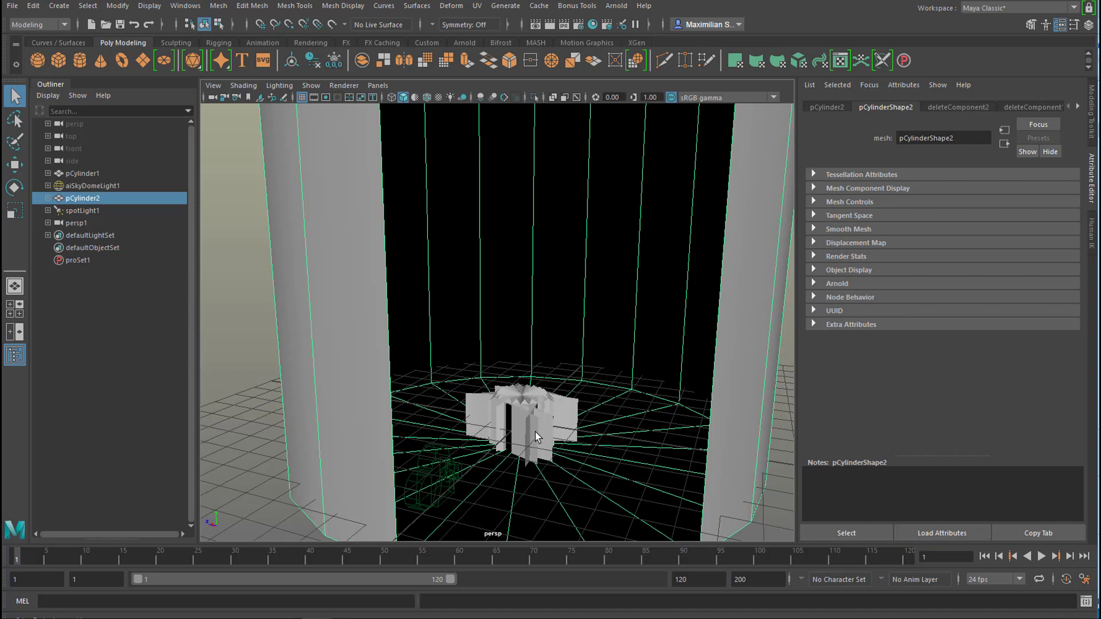
alt+drag(537, 436, 409, 457)
click(409, 456)
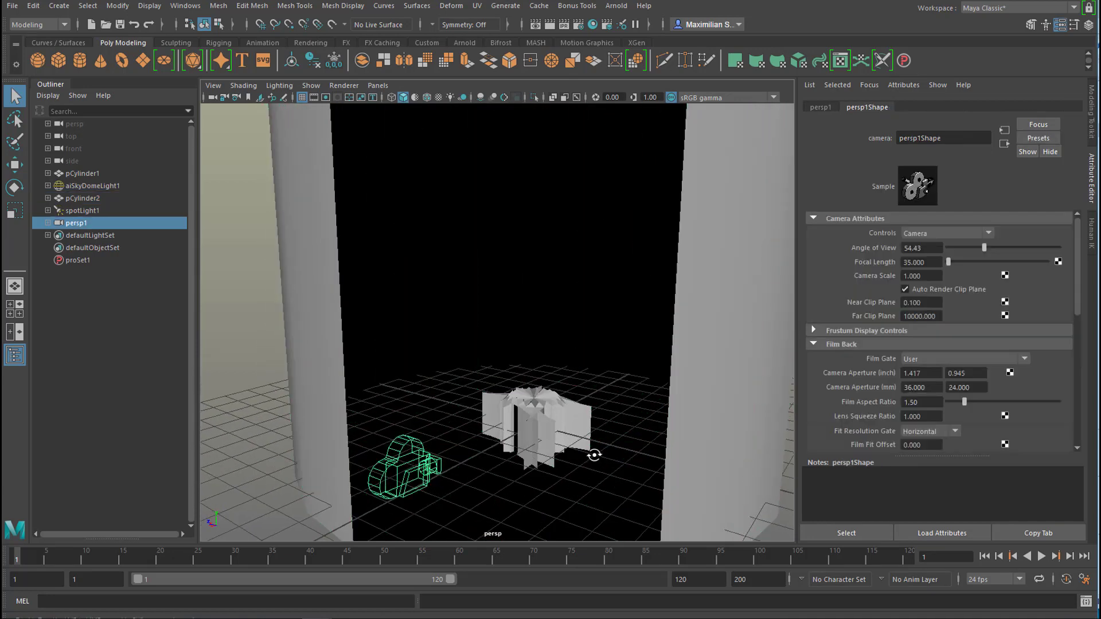
alt+drag(594, 452, 572, 456)
alt+right_drag(653, 453, 228, 413)
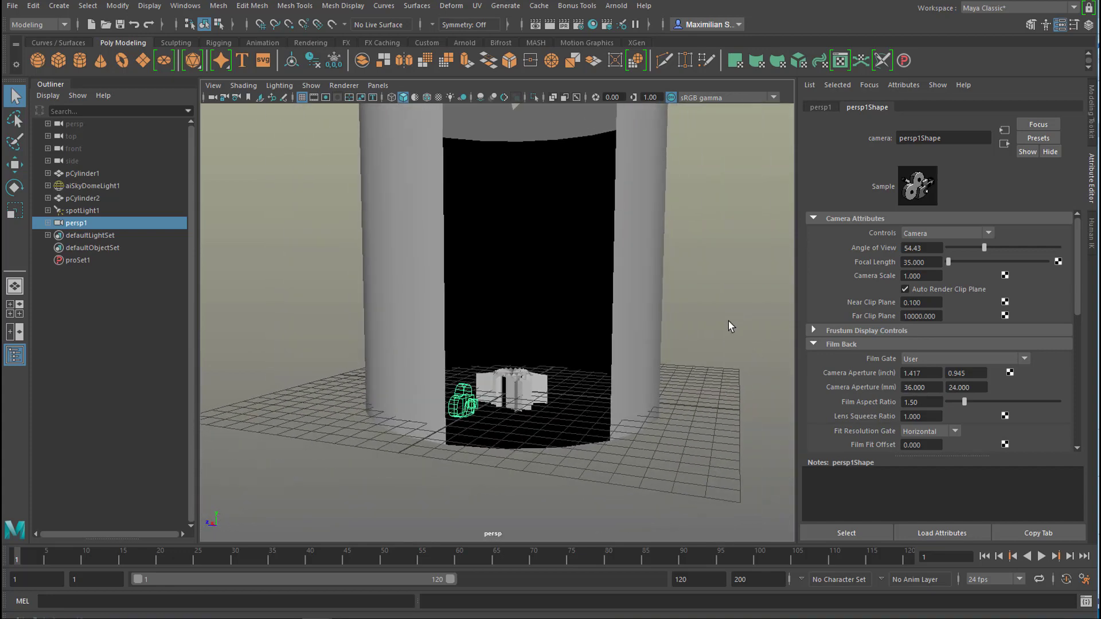
alt+right_drag(726, 322, 593, 280)
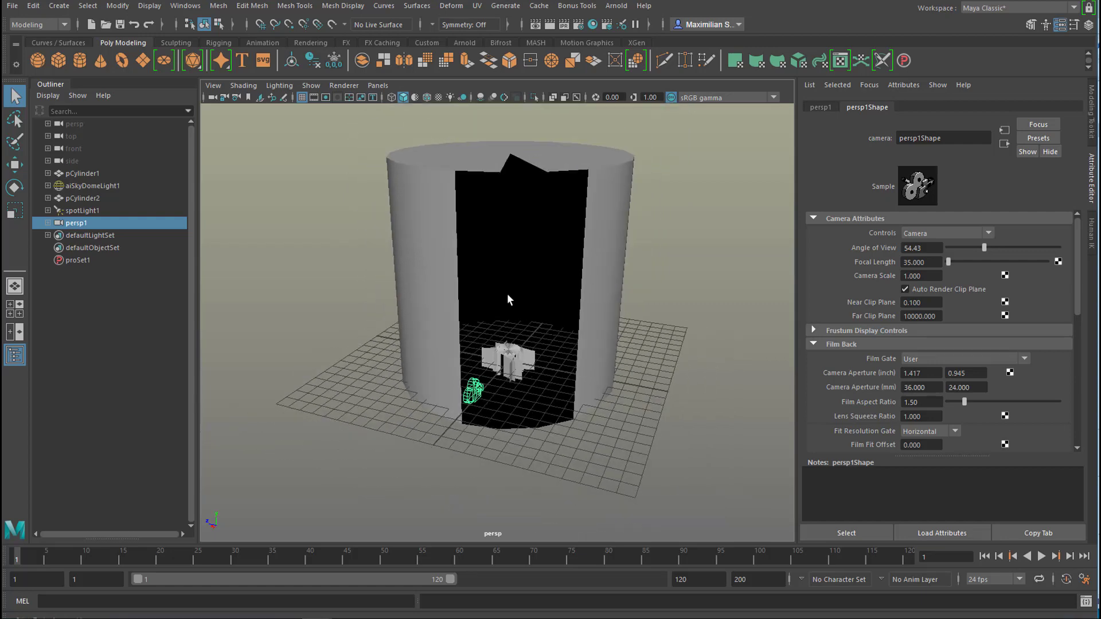
alt+drag(510, 302, 549, 174)
- Select the spotlight above the cylinder, look through it in place of the front view, and maximize that view
click(546, 179)
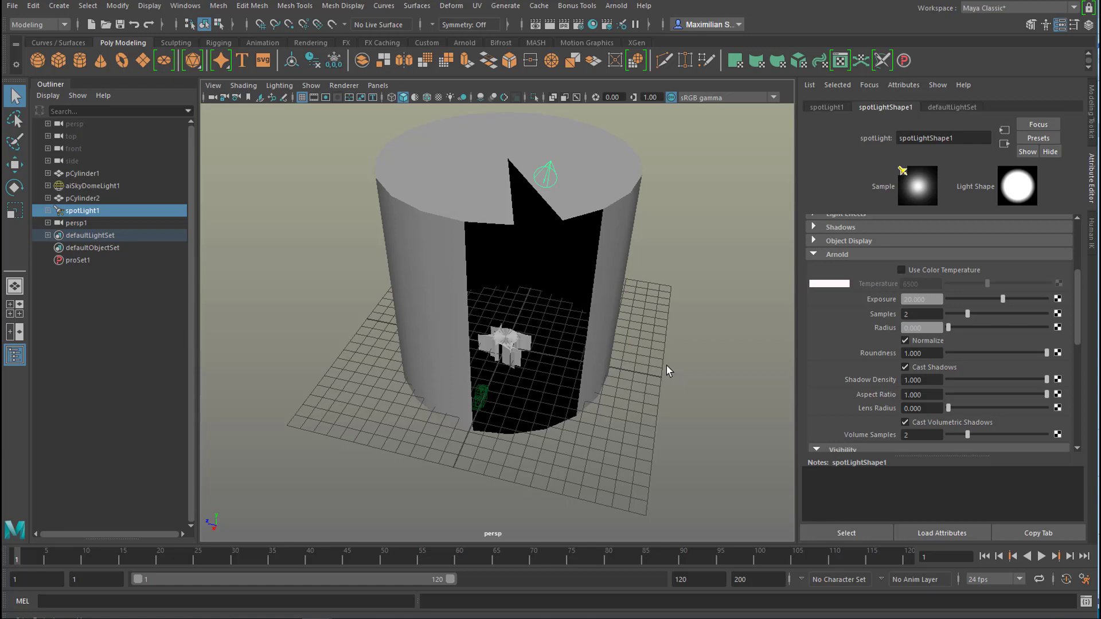
key(space)
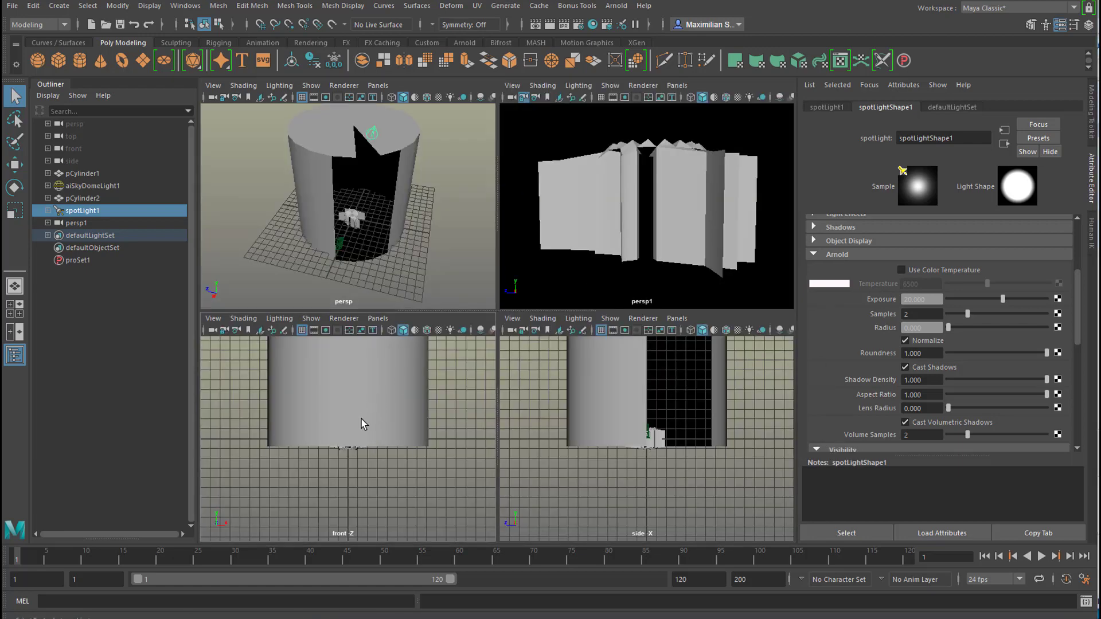
key(space)
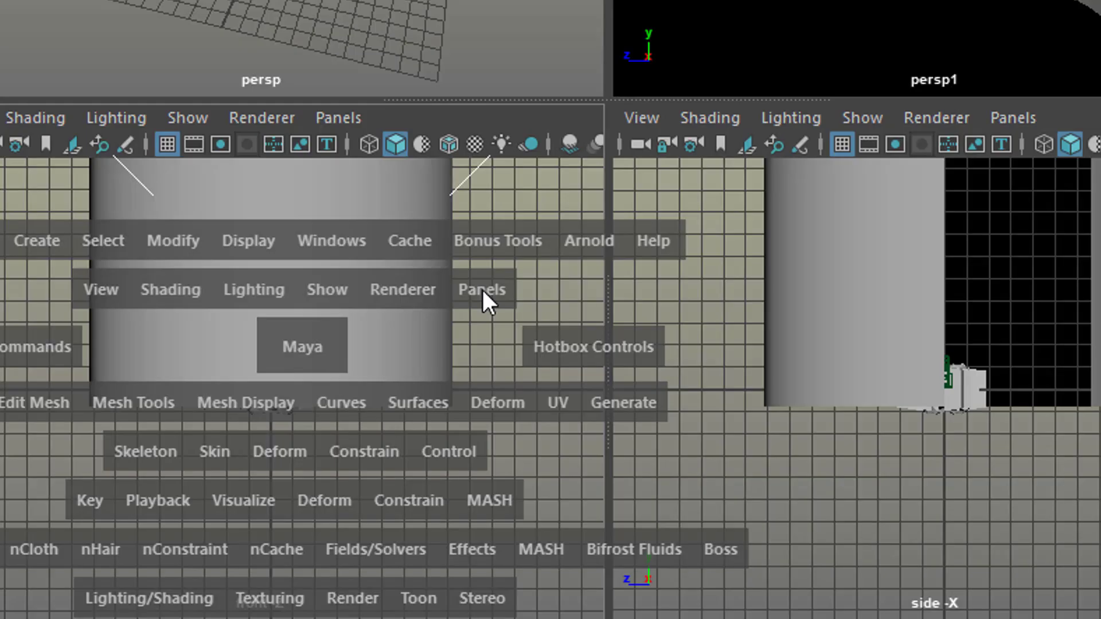
click(482, 290)
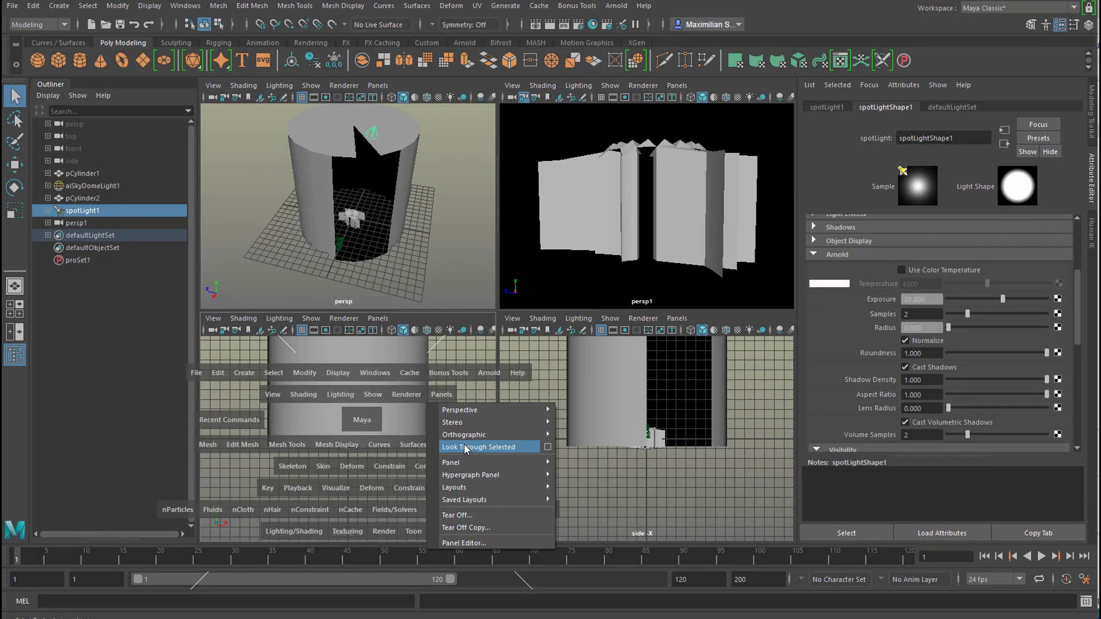
click(465, 447)
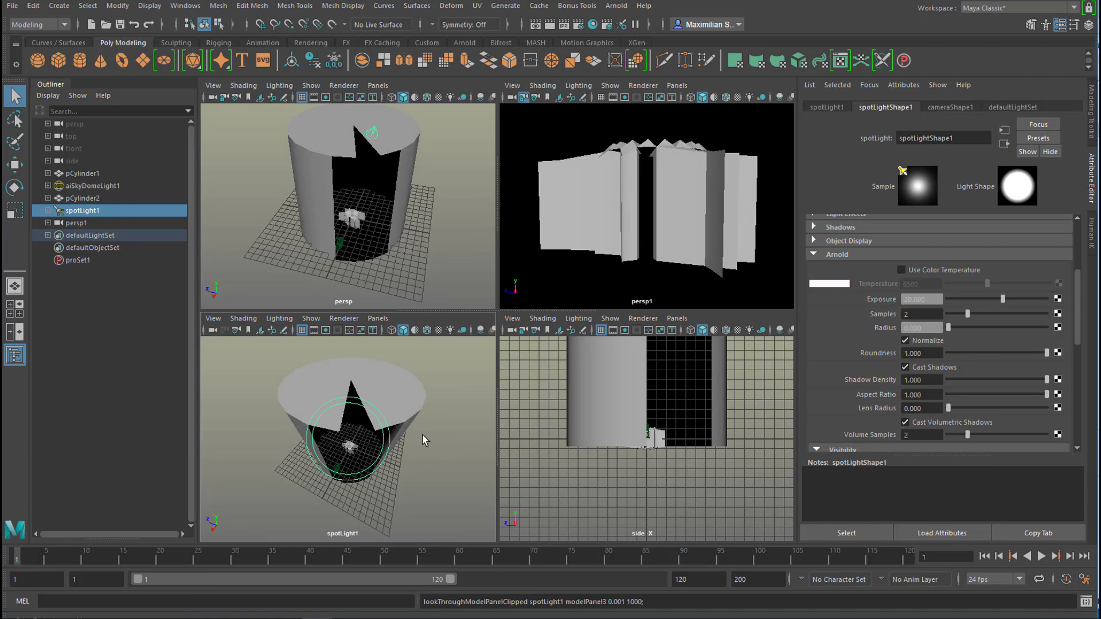
key(space)
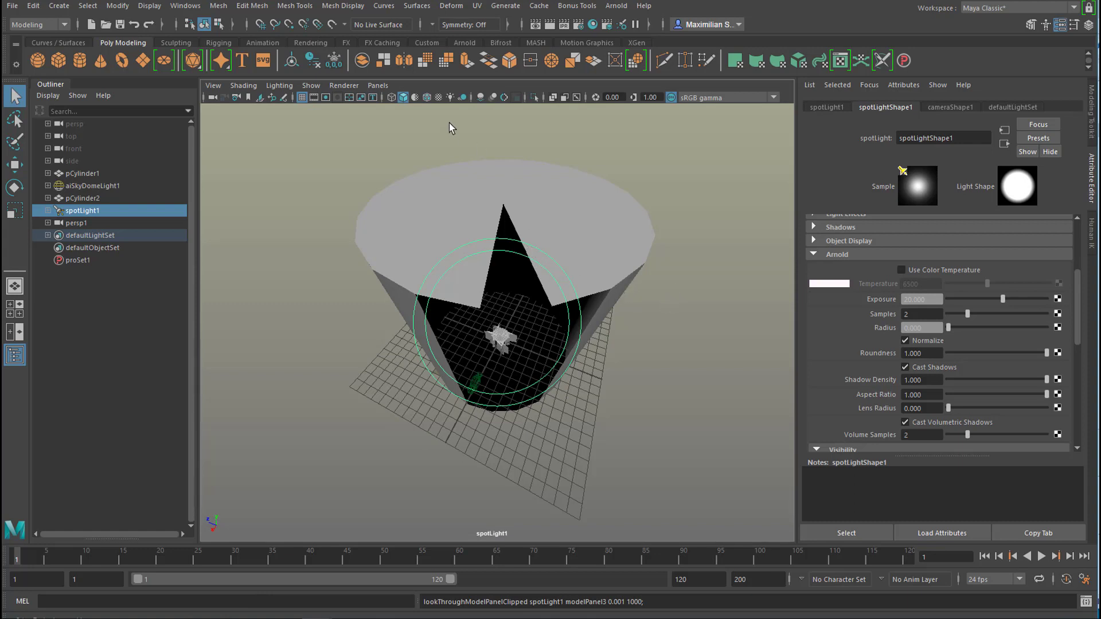
- Display scene lighting in the spotlight view and set the spotlight's penumbra angle to about 8.365
click(459, 97)
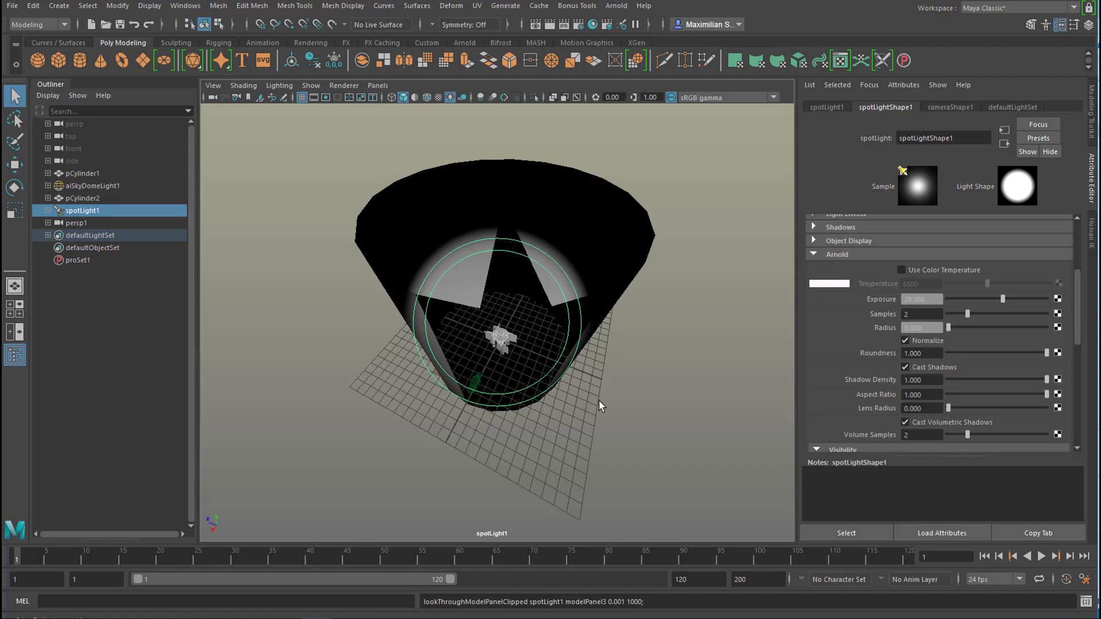
mouse_move(601, 405)
alt+mouse_down()
mouse_move(598, 394)
mouse_move(618, 410)
mouse_move(597, 405)
mouse_move(627, 400)
mouse_move(621, 416)
mouse_move(597, 400)
mouse_move(596, 418)
mouse_move(589, 390)
mouse_move(591, 405)
alt+mouse_up()
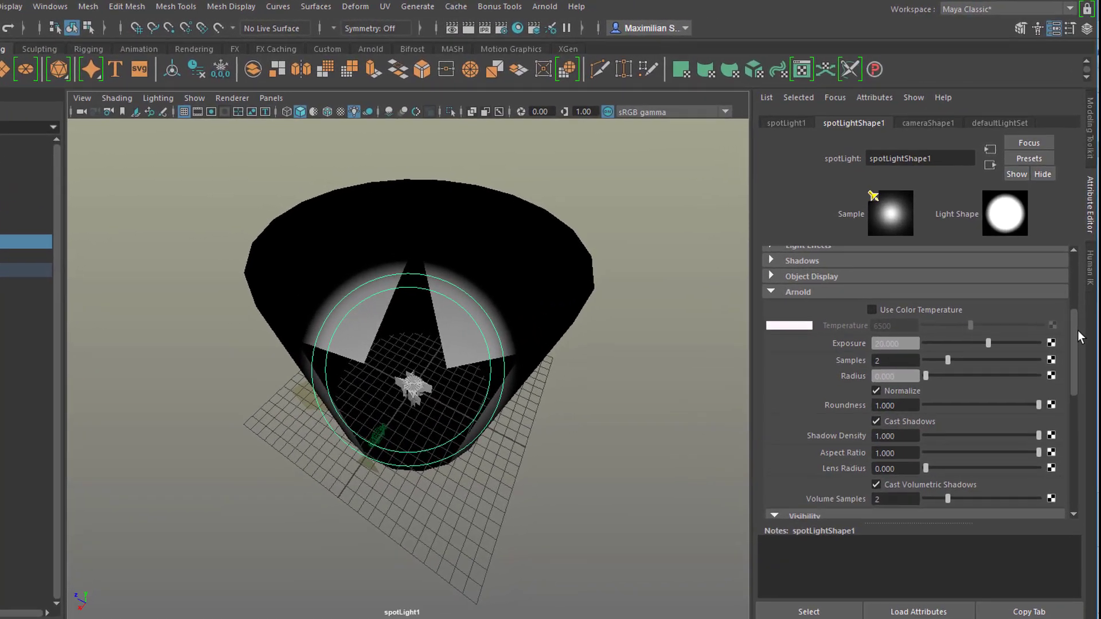
scroll(1072, 330, up, 5)
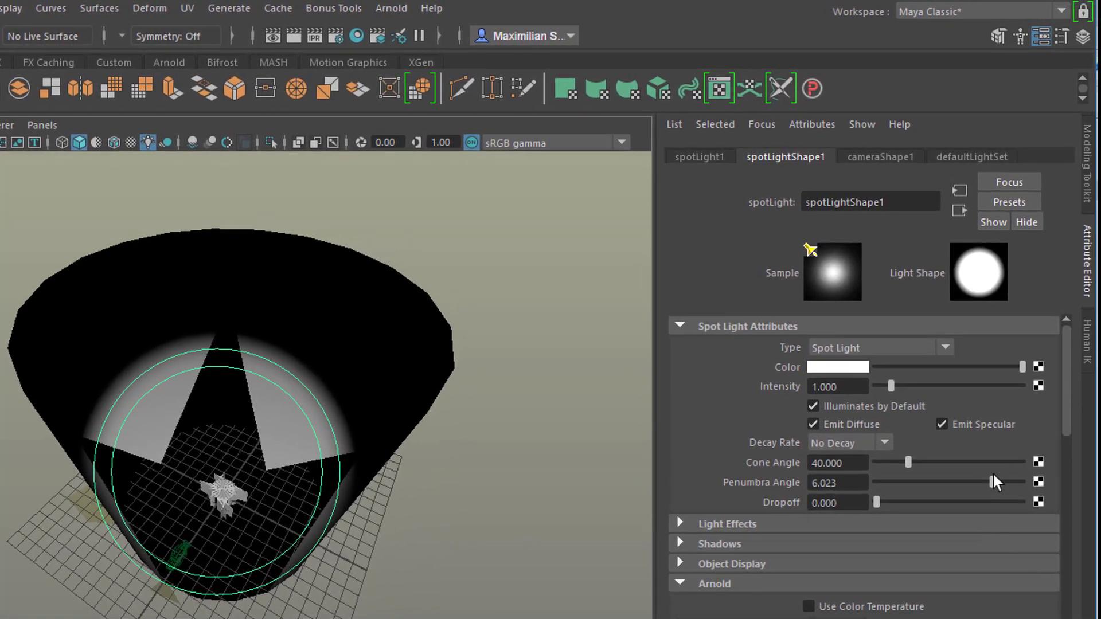
mouse_move(992, 482)
mouse_down()
mouse_move(994, 497)
mouse_move(972, 498)
mouse_move(1009, 496)
mouse_up()
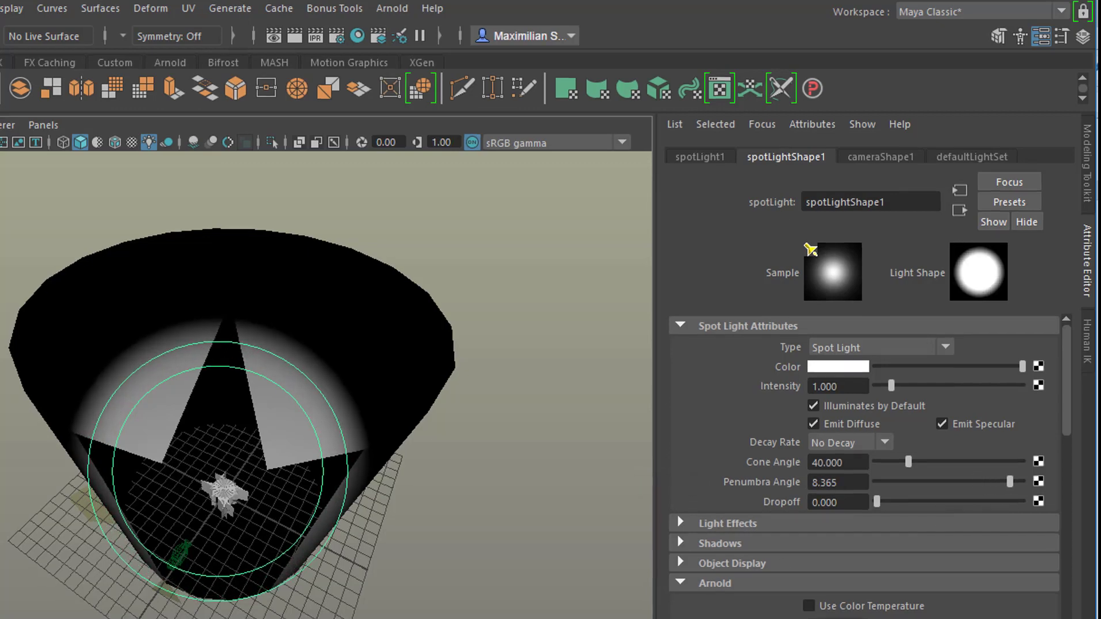
- Maximize the persp1 camera view and open the aiToon1 material attributes of pCylinder1
key(space)
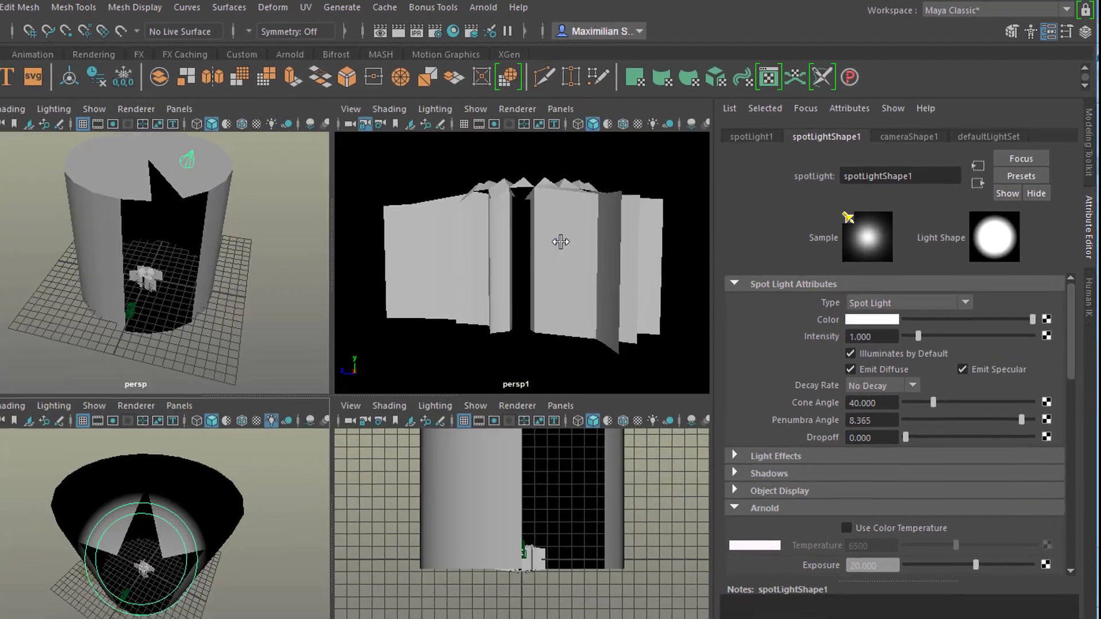
key(space)
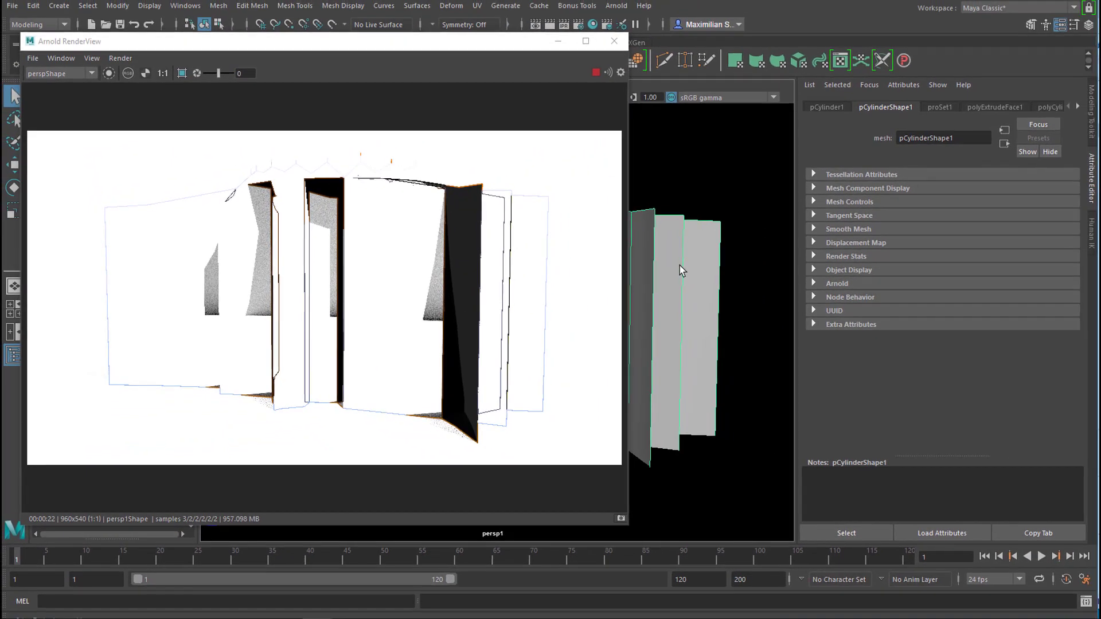
right_click(668, 255)
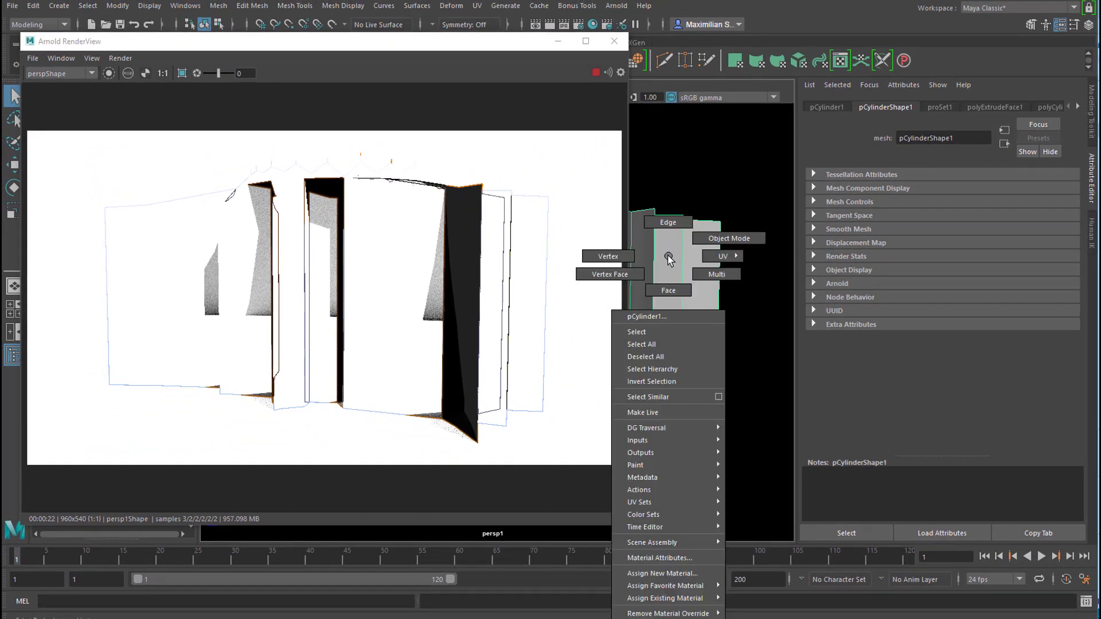
click(672, 556)
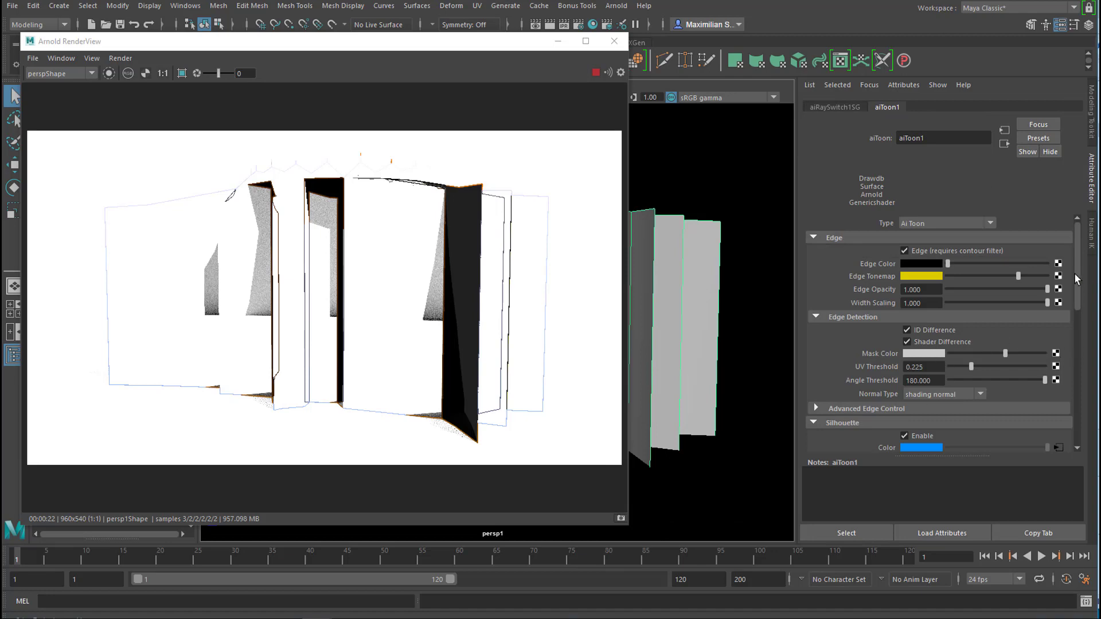
click(936, 139)
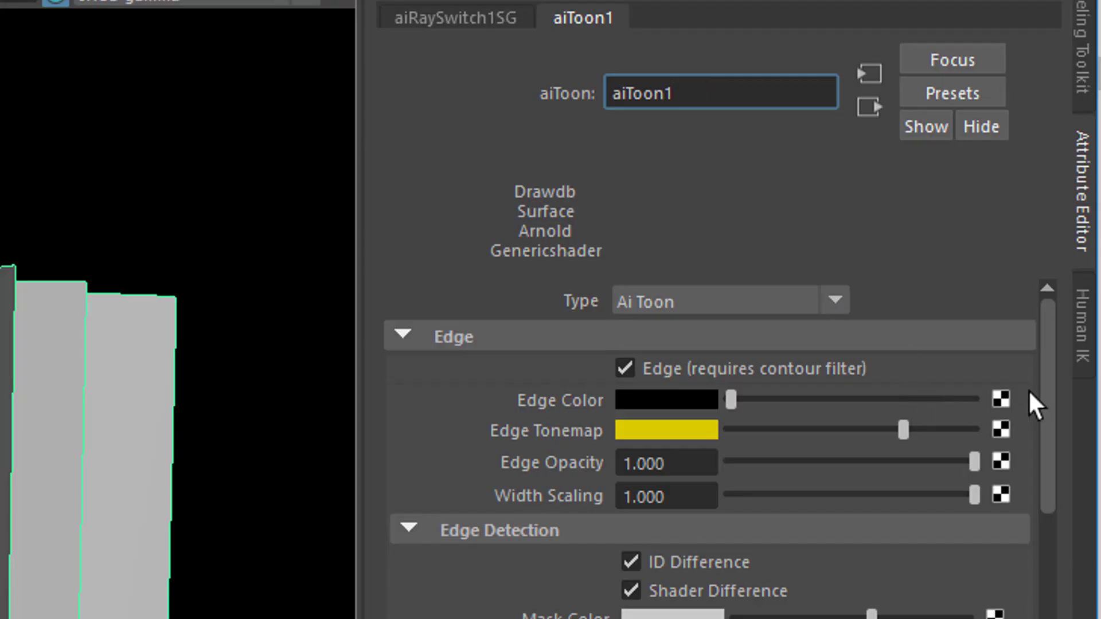
drag(1046, 388, 1040, 354)
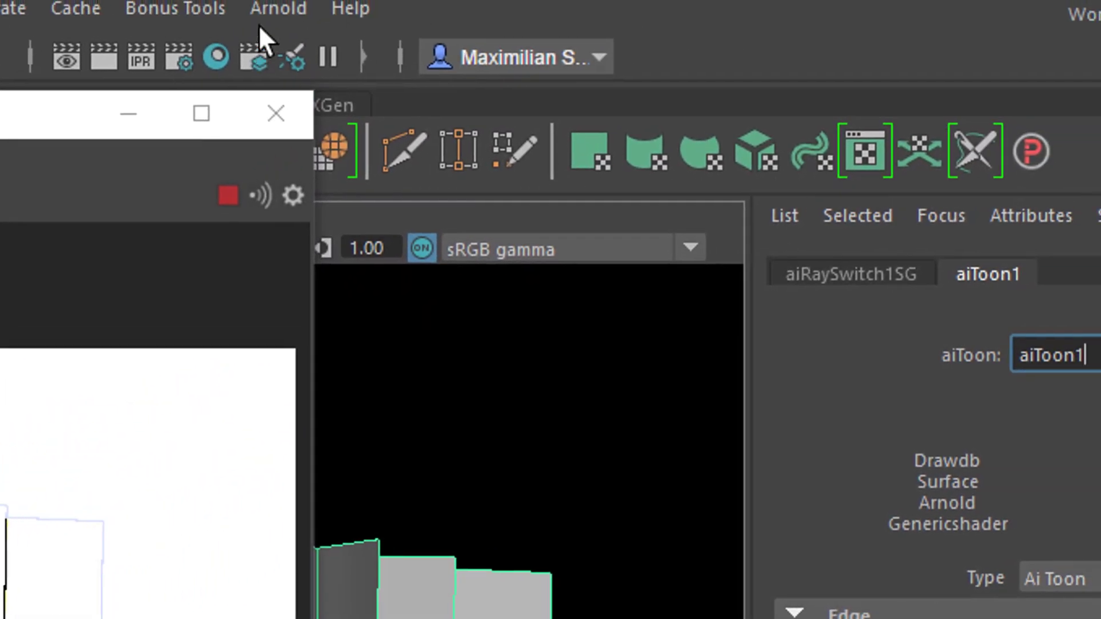
- Open Arnold's Light Manager and select the sky dome light's intensity value
click(253, 23)
mouse_move(353, 348)
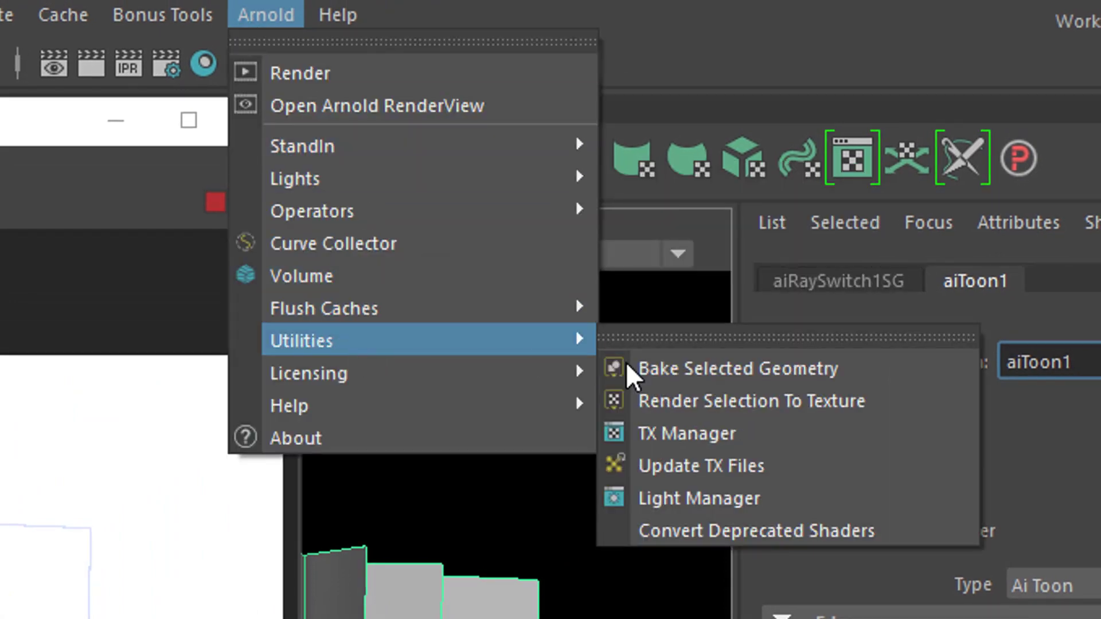
click(720, 499)
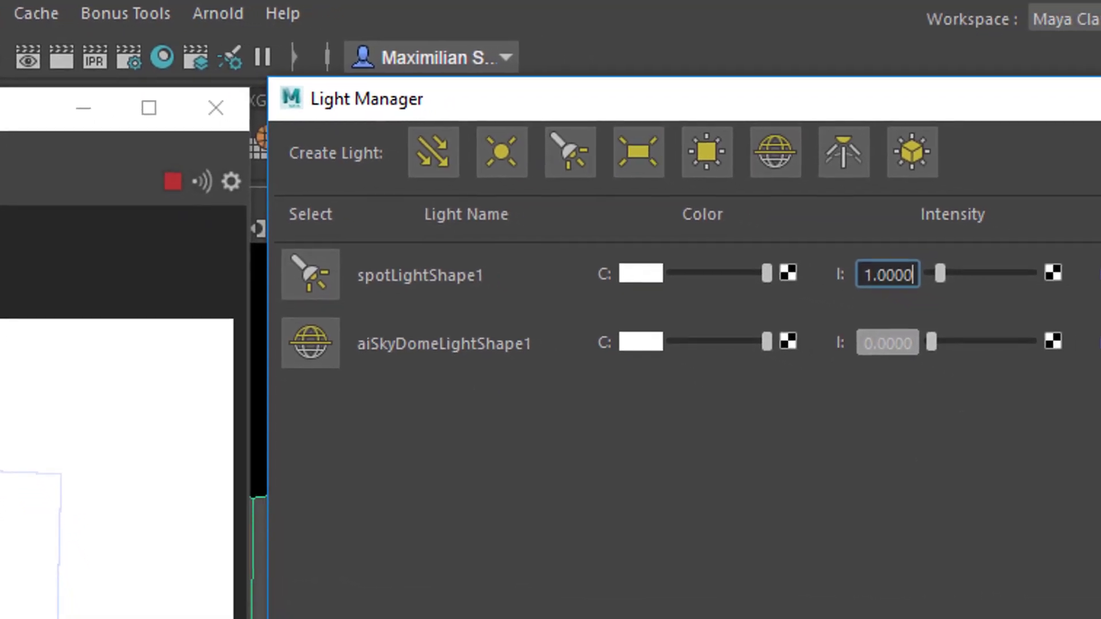
key(Tab)
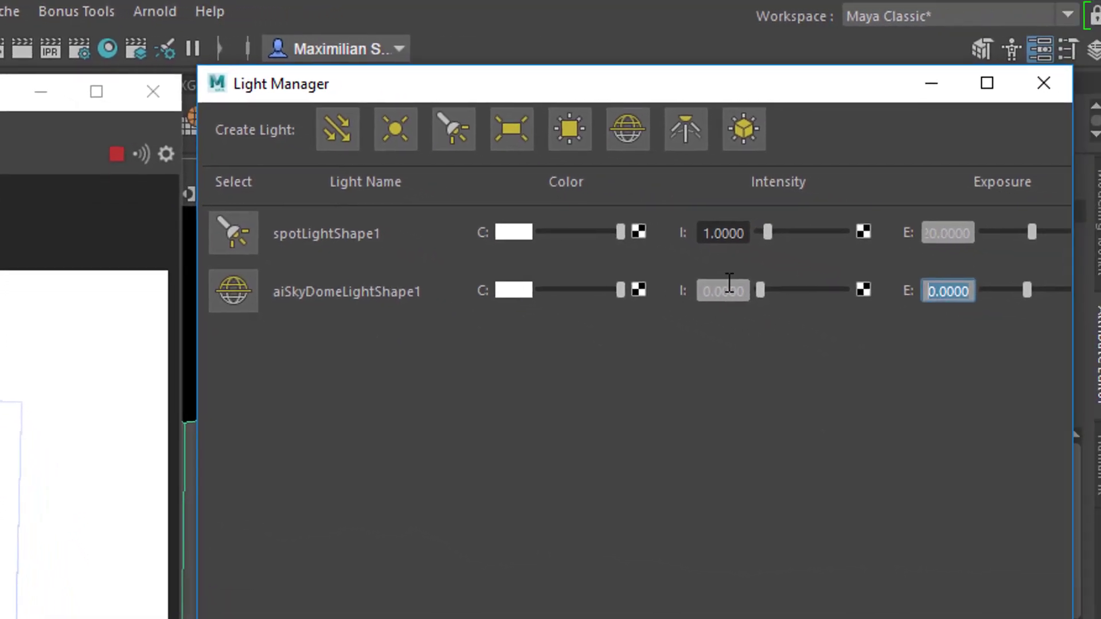
click(717, 276)
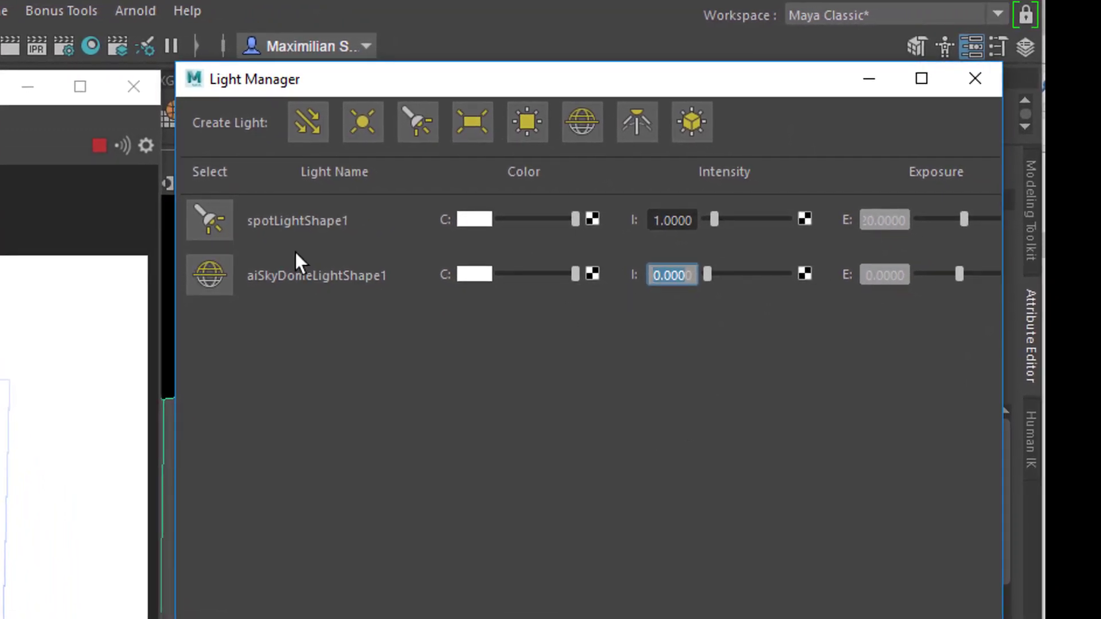
- Try spotlight exposure values of 12 and -5 in the Light Manager
click(905, 221)
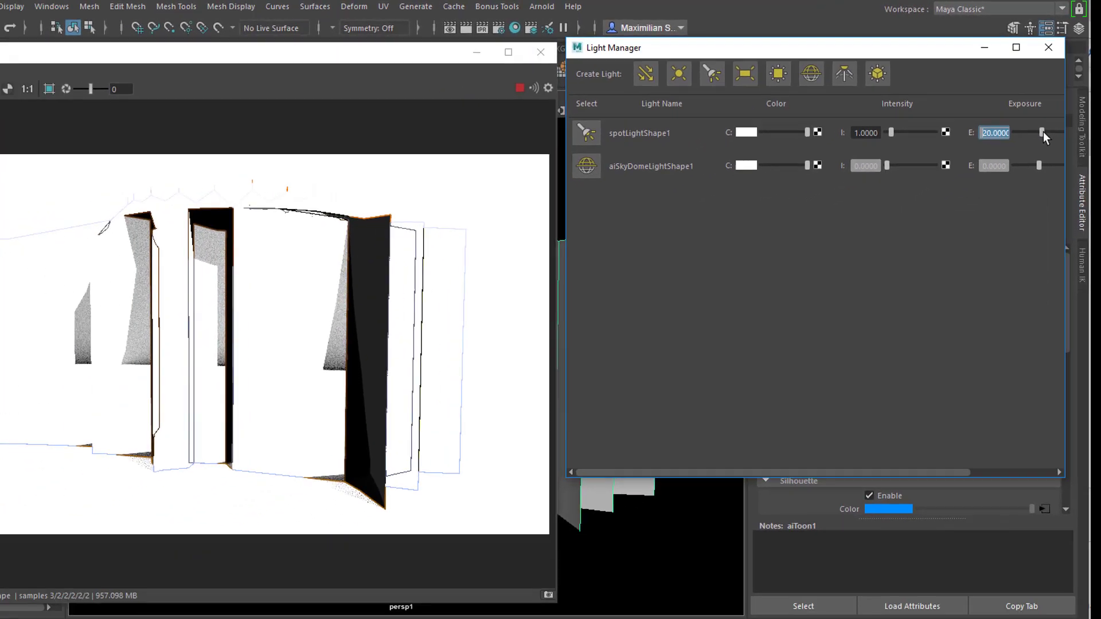
drag(1056, 116, 1044, 124)
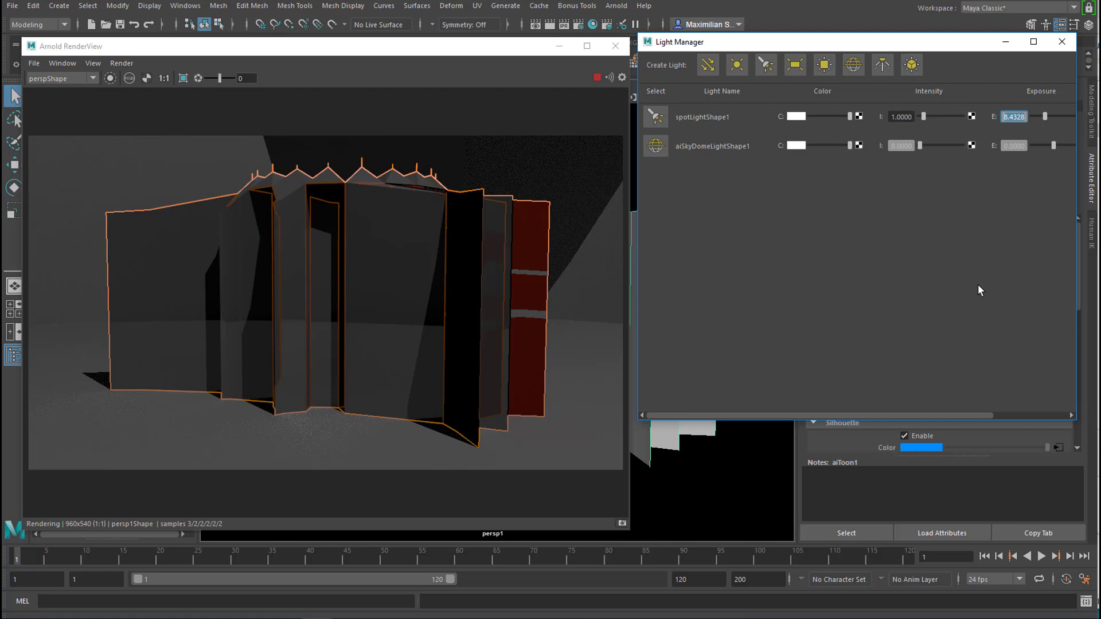
text(12)
key(Return)
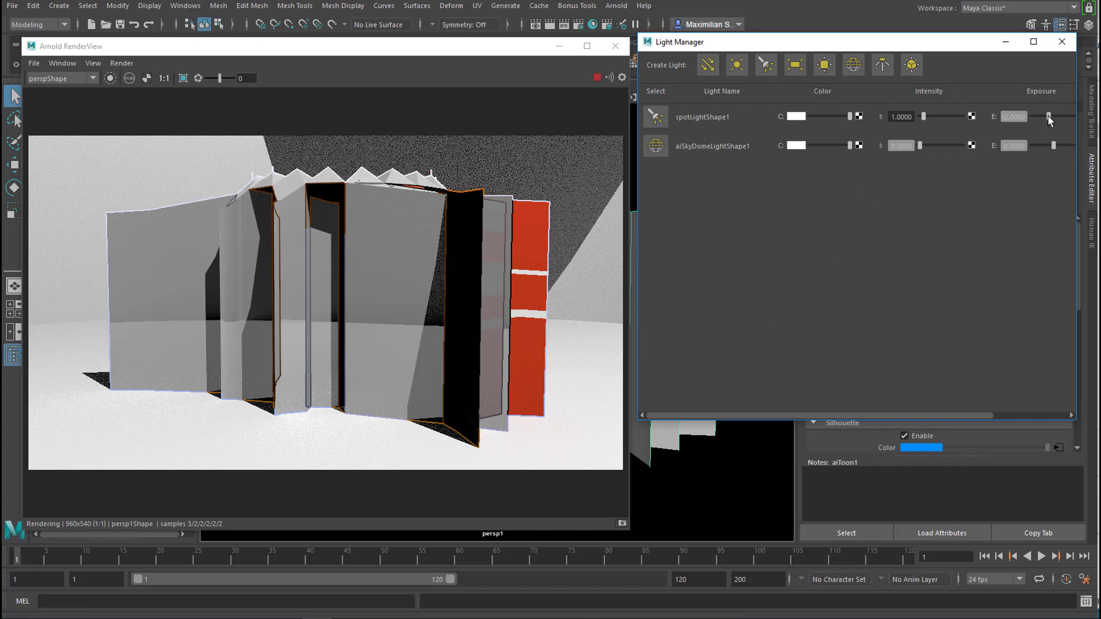
drag(1048, 117, 997, 128)
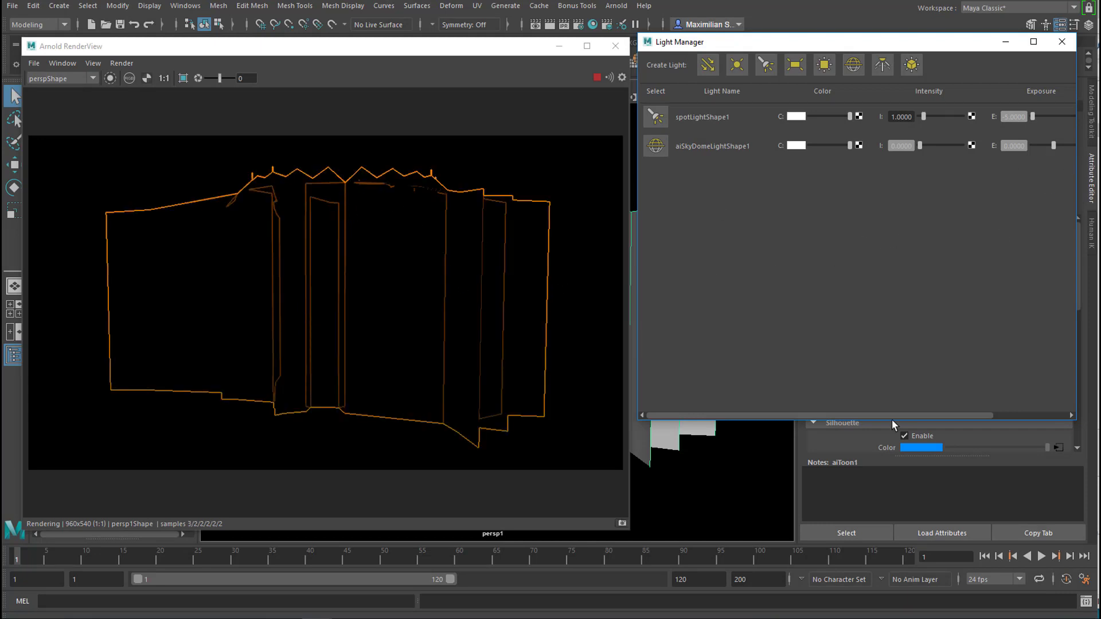
- Raise the sky dome light's intensity to about 0.597 and open the Arnold sampling render settings
drag(894, 414, 968, 412)
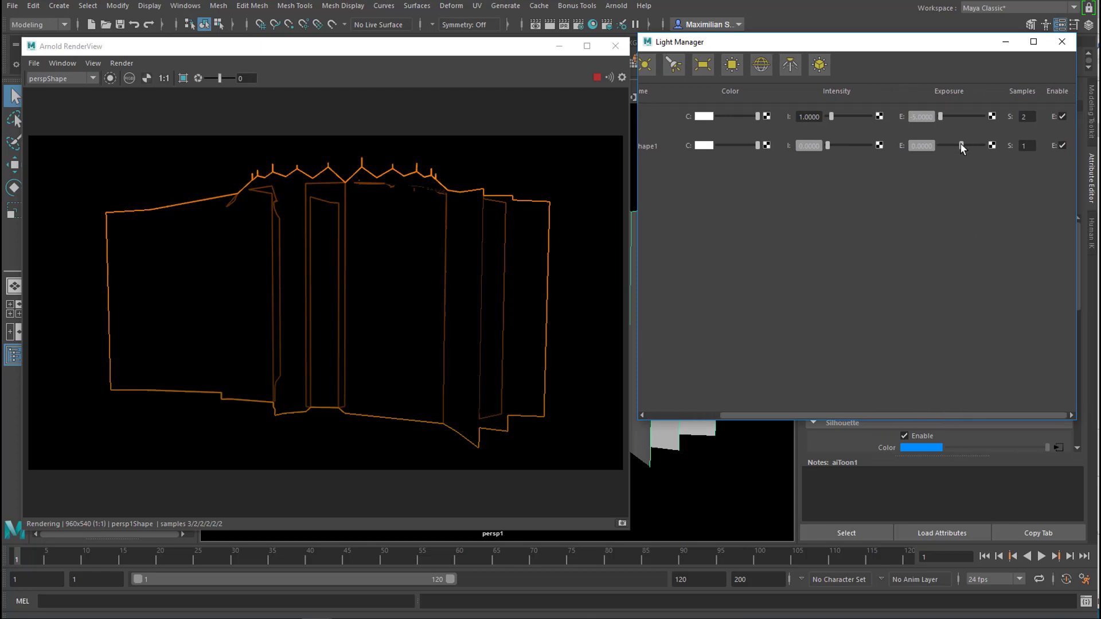
drag(961, 144, 963, 146)
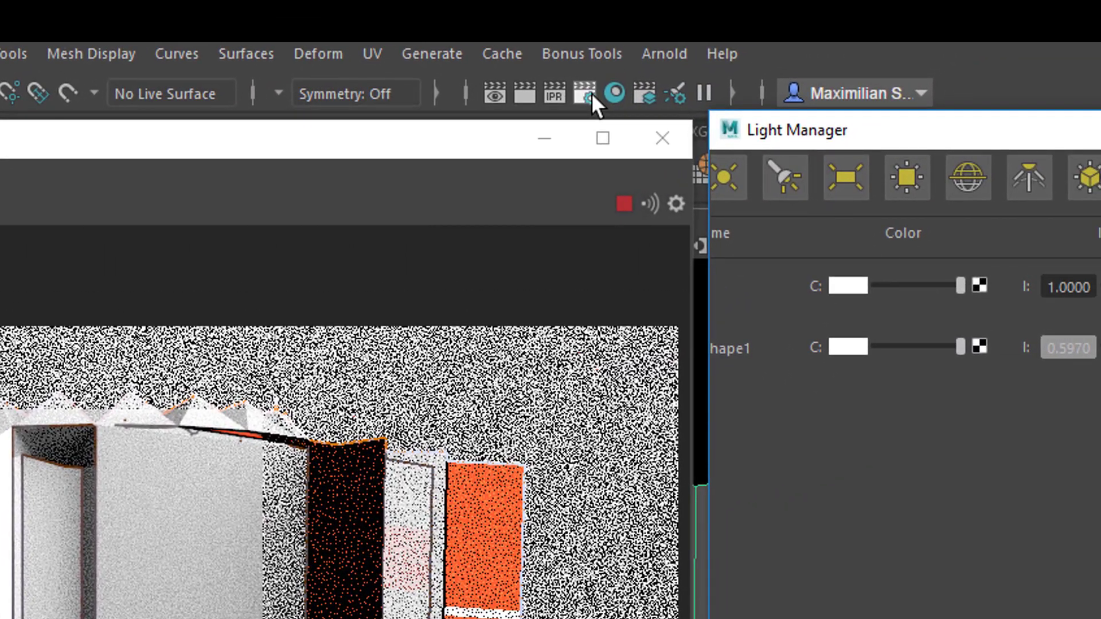
click(587, 92)
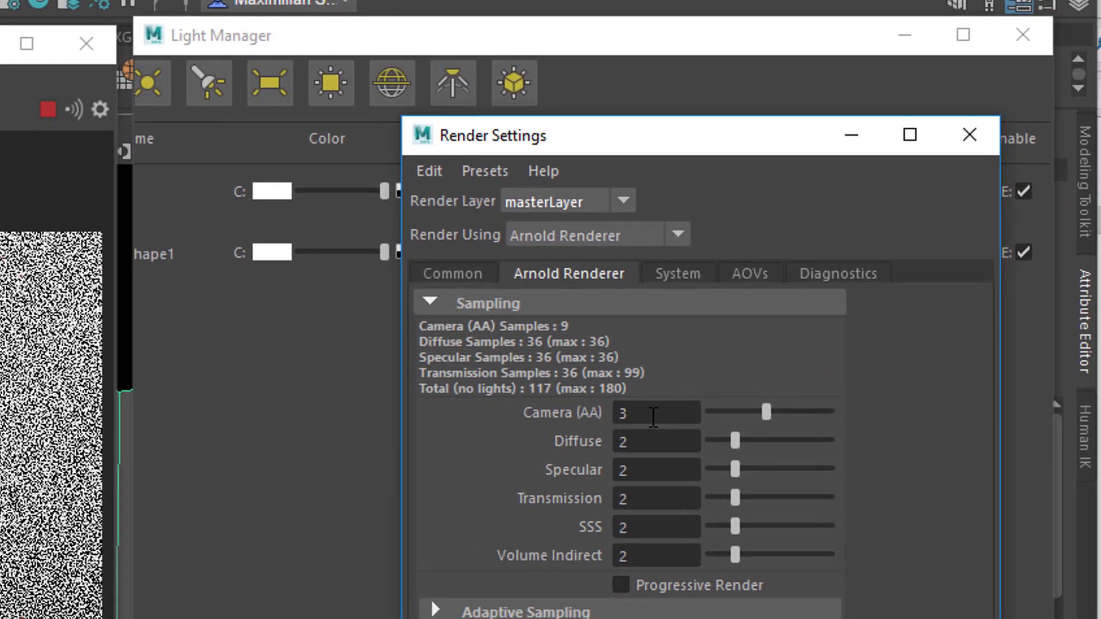
- Set the sky dome light's exposure to about 0.52 and raise the spotlight's exposure to about 13
drag(803, 261, 826, 262)
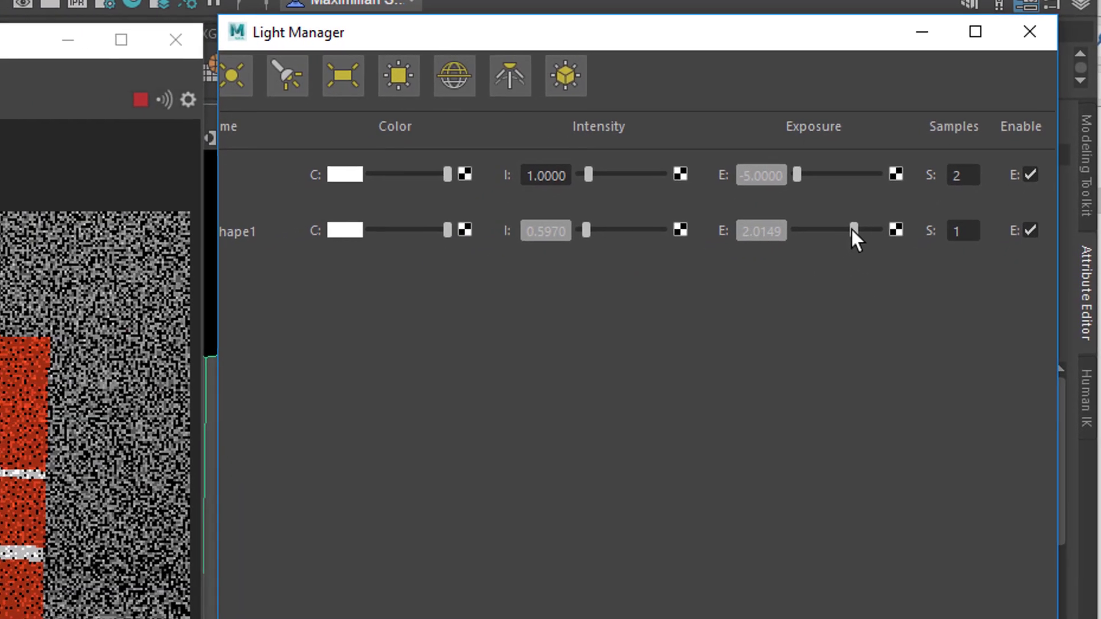
drag(851, 229, 841, 235)
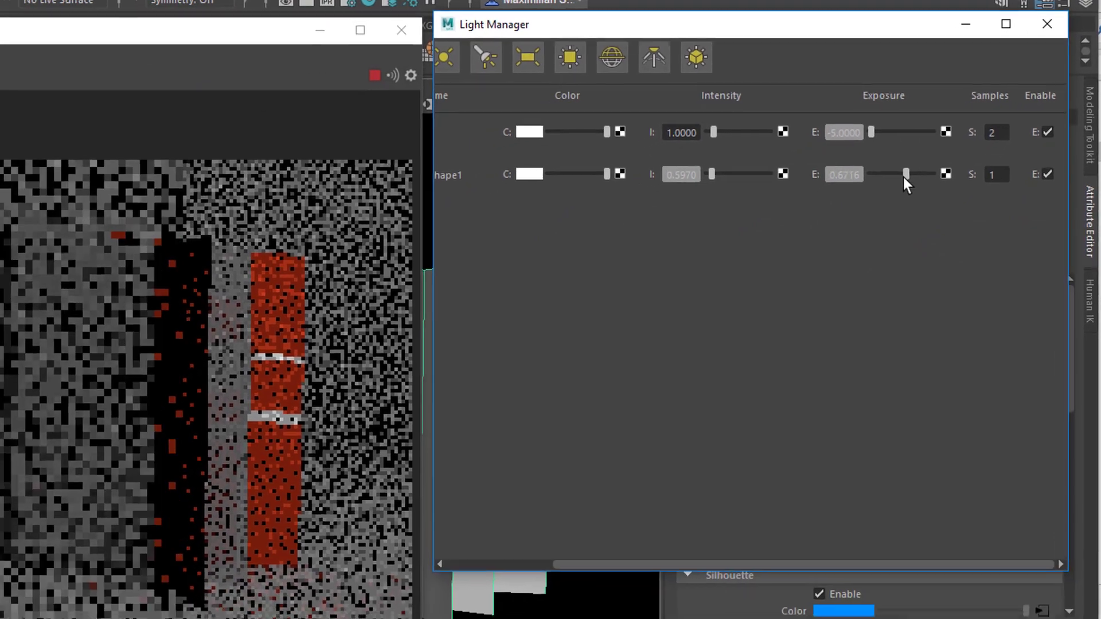
drag(903, 177, 903, 177)
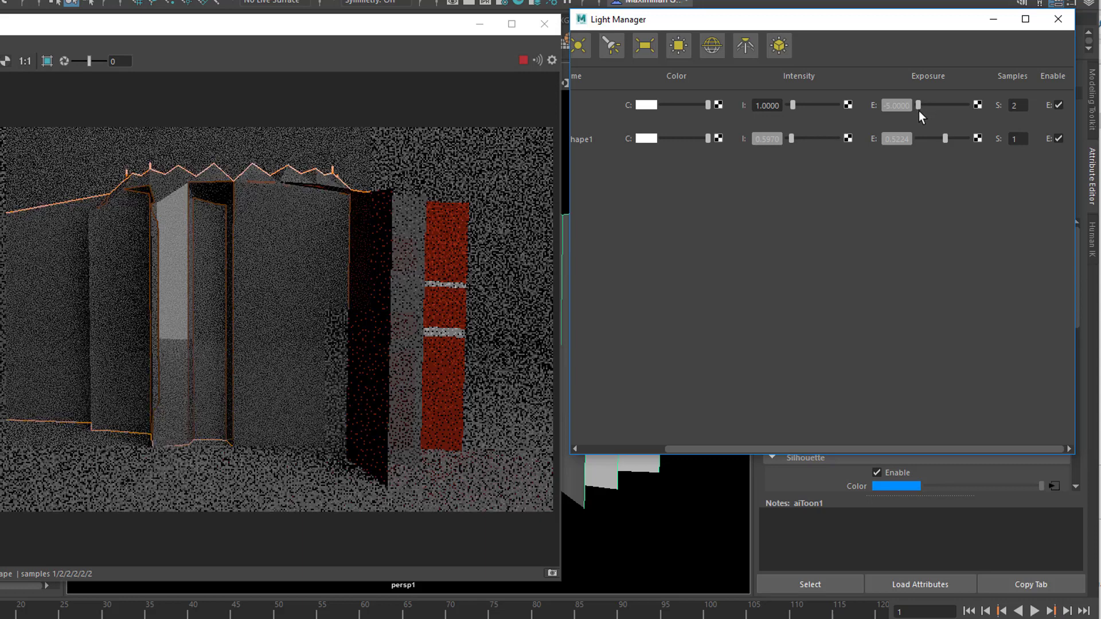
drag(916, 101, 937, 108)
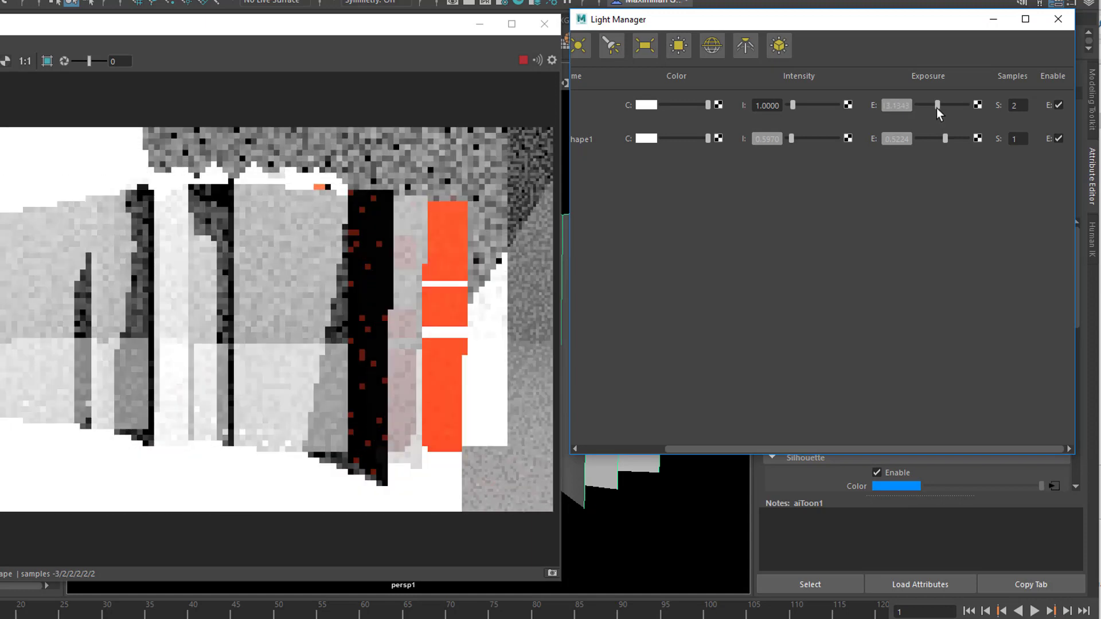